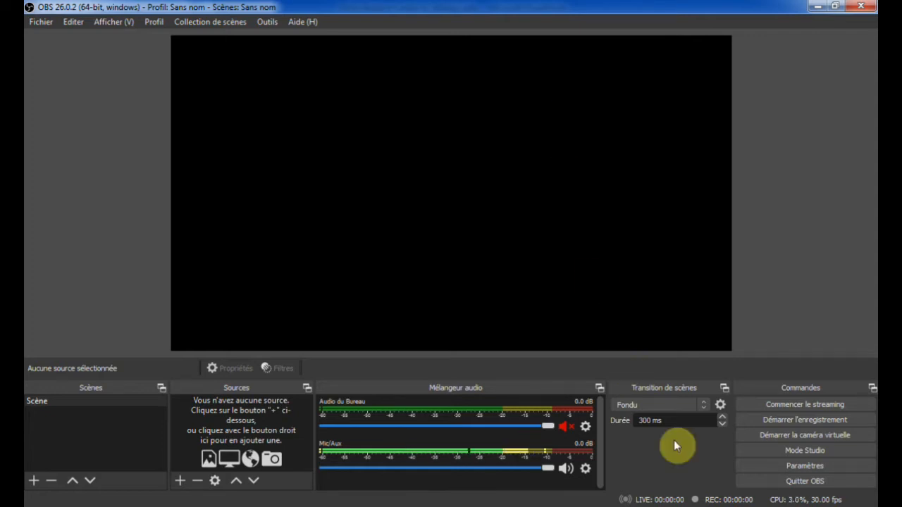
Check the save folder in the output settings for recording and choose mp4 as the recording format
left_click(790, 466)
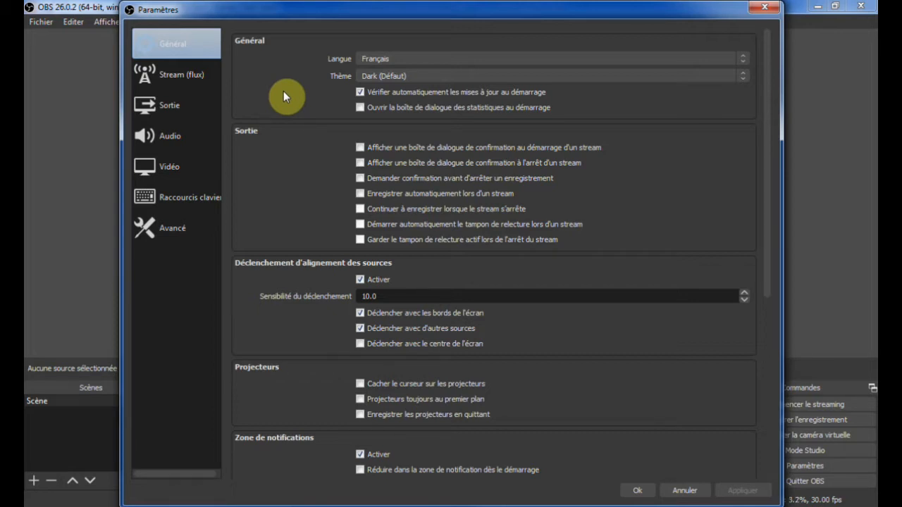
left_click(176, 106)
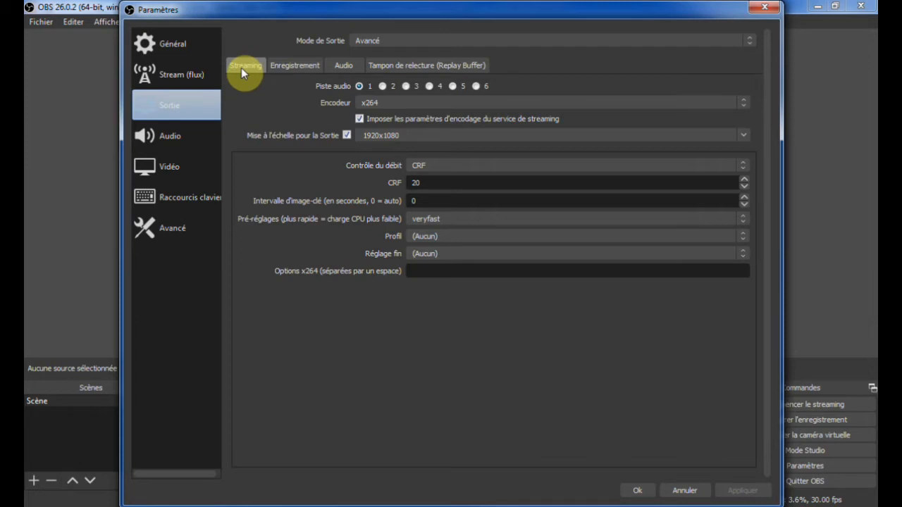
left_click(292, 67)
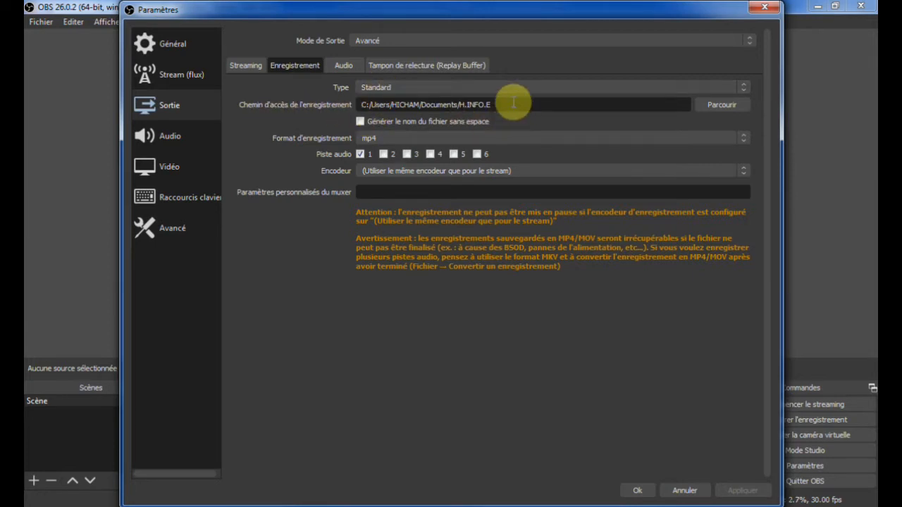
left_click_drag(511, 104, 343, 111)
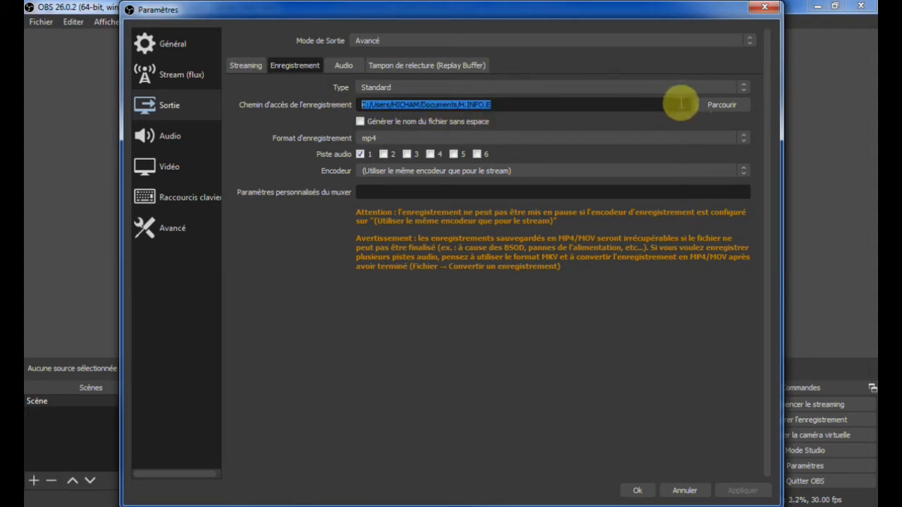
left_click(714, 105)
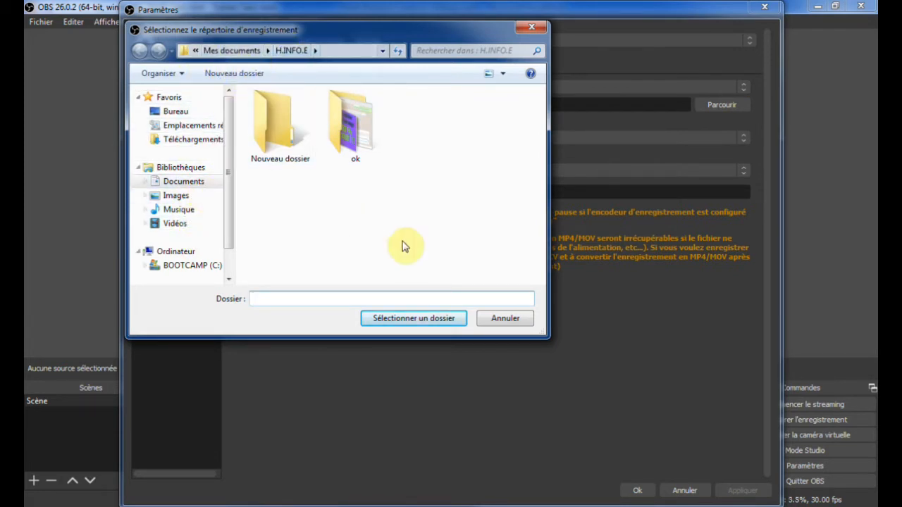
left_click(531, 29)
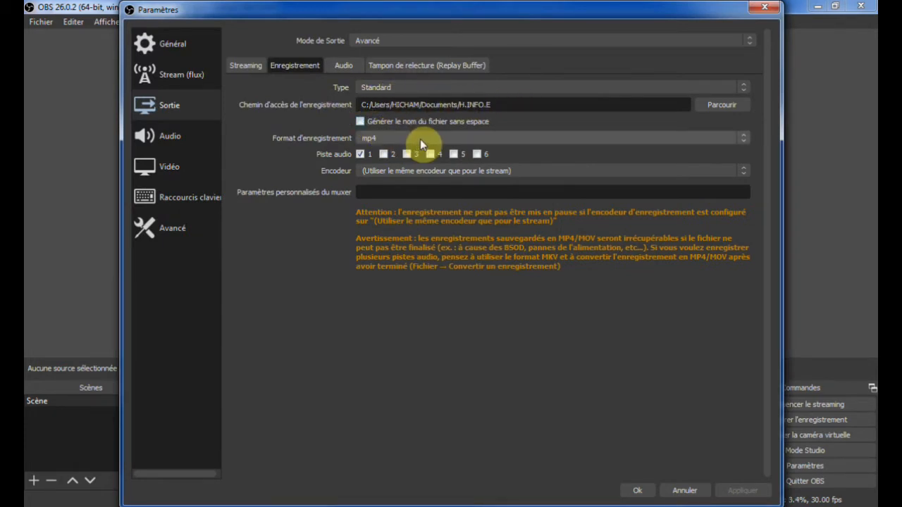
left_click(742, 141)
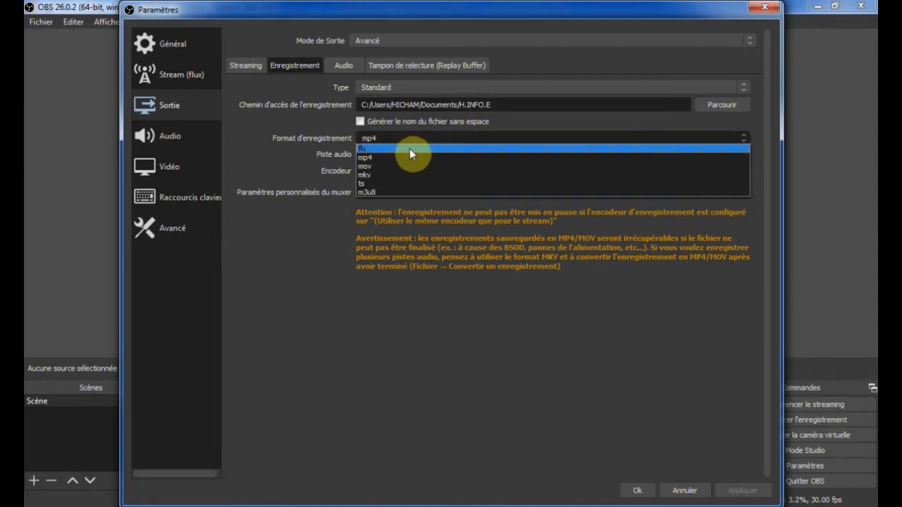
left_click(366, 162)
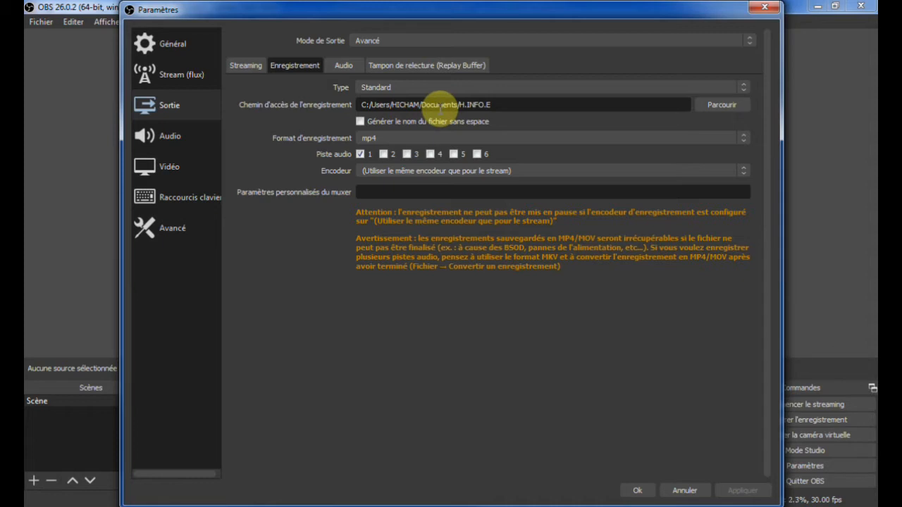
Choose 30 as the common FPS value in the video settings
left_click(184, 172)
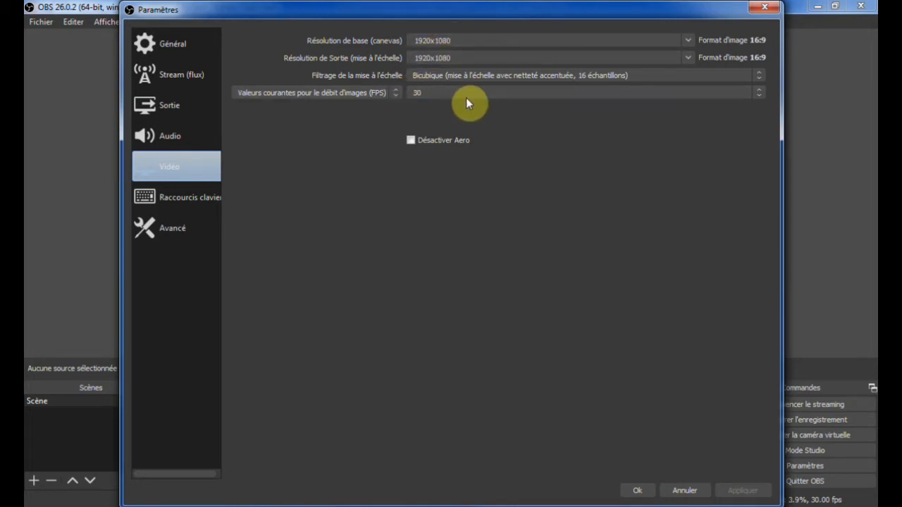
left_click(703, 94)
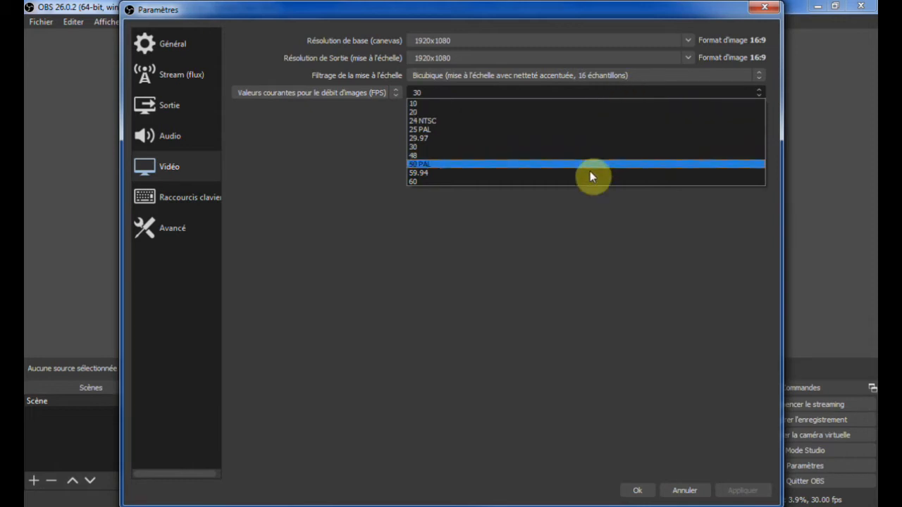
left_click(422, 147)
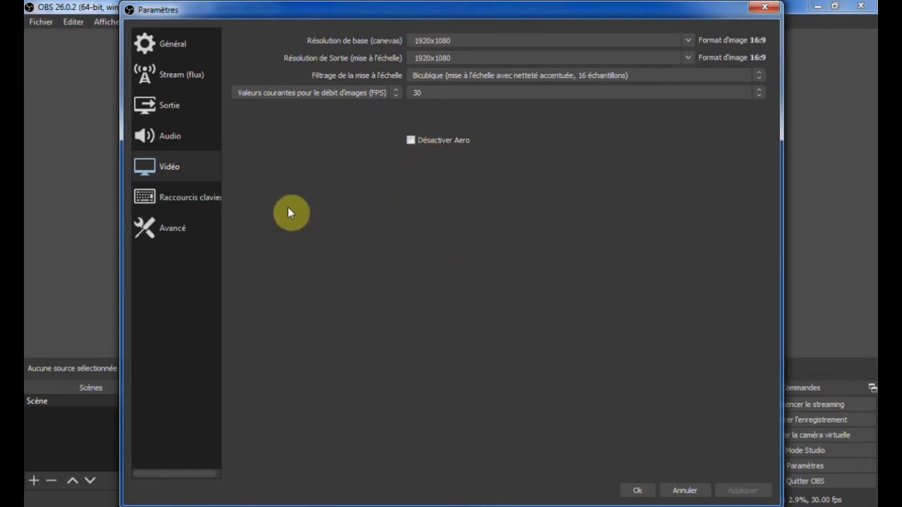
Try Space as the hotkey for both starting and stopping the recording
left_click(195, 198)
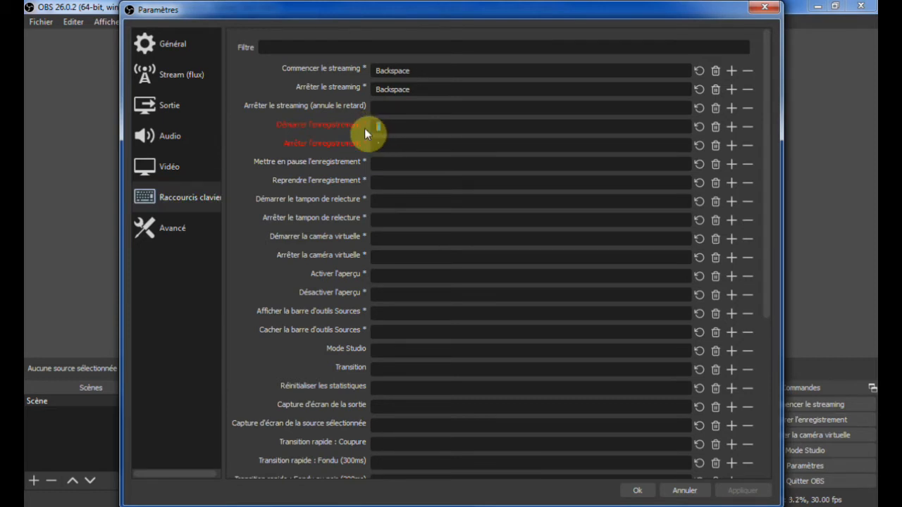
key("BackSpace")
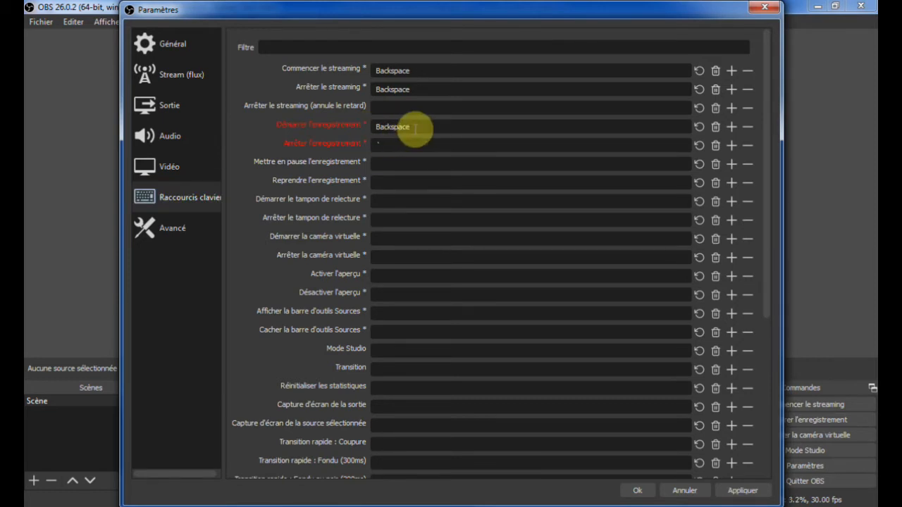
left_click_drag(419, 129, 354, 130)
key("space")
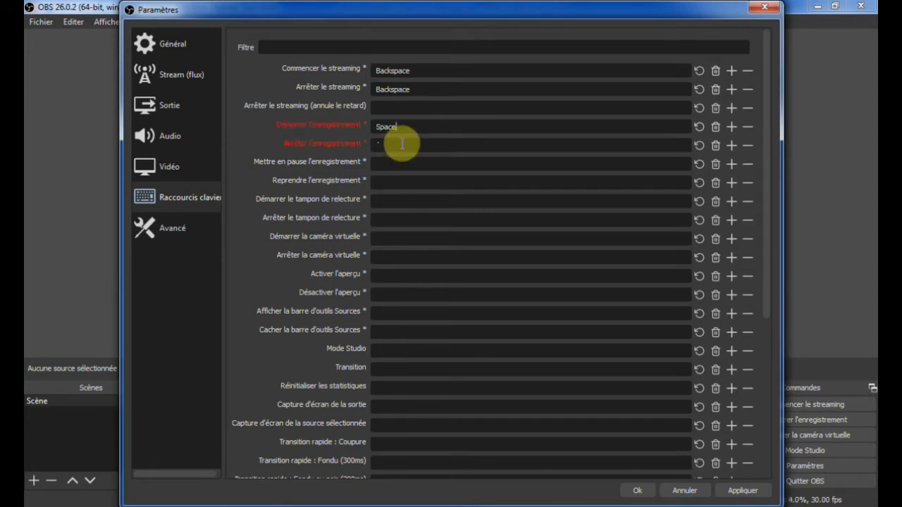
key("space")
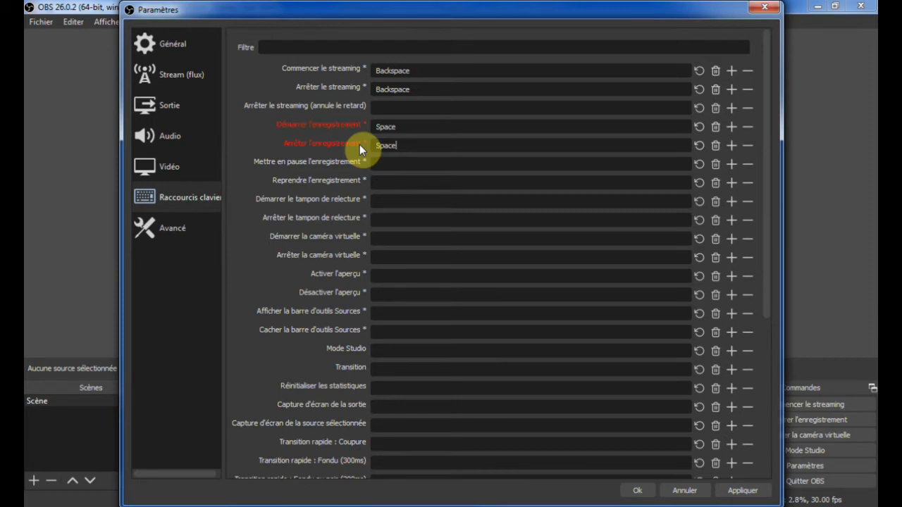
Assign the ` key as the hotkey for both starting and stopping the recording, and save the settings
left_click_drag(408, 128, 374, 130)
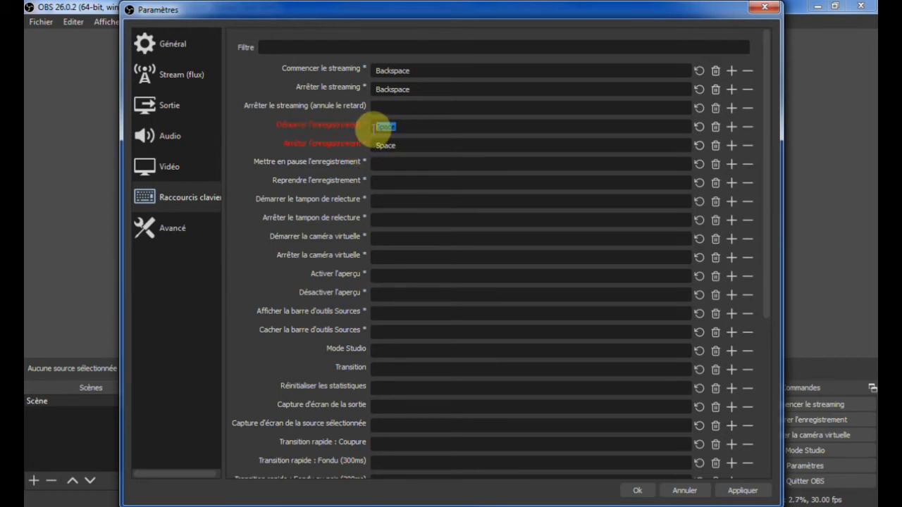
type("`")
left_click_drag(406, 146, 357, 145)
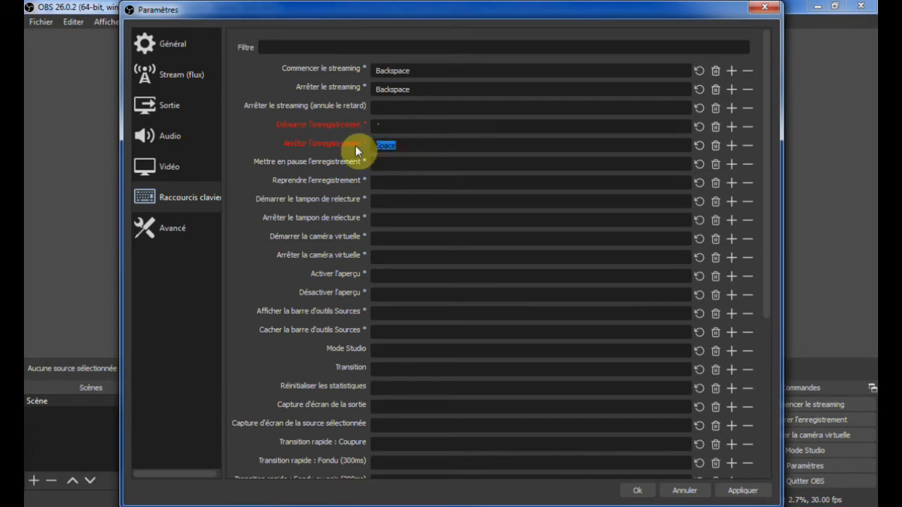
type("`")
mouse_move(372, 148)
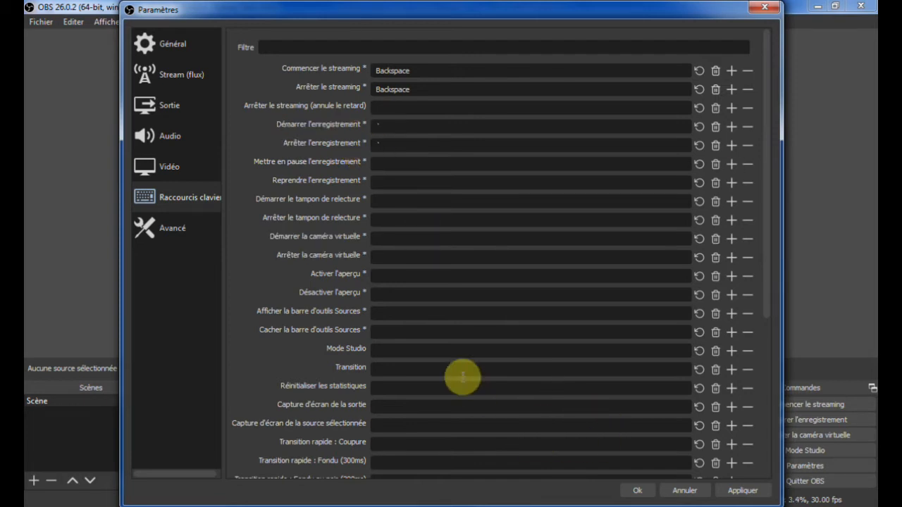
left_click(728, 487)
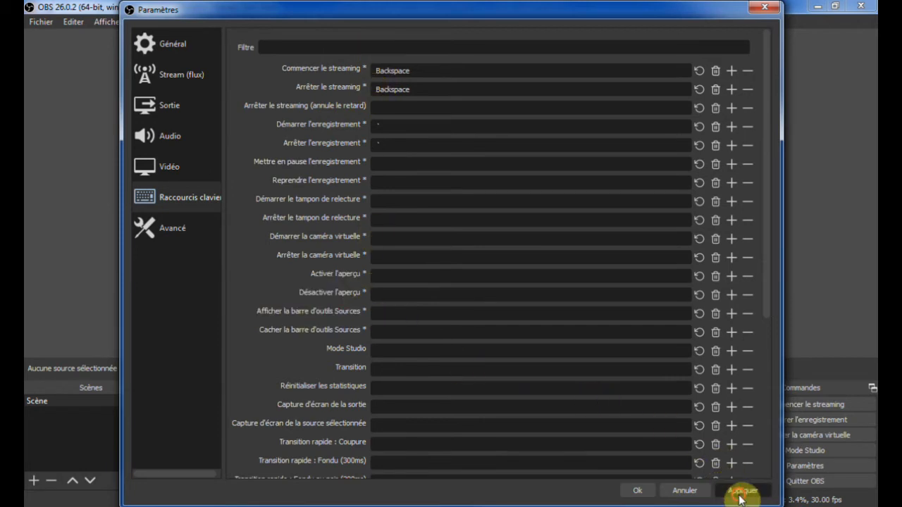
left_click(636, 490)
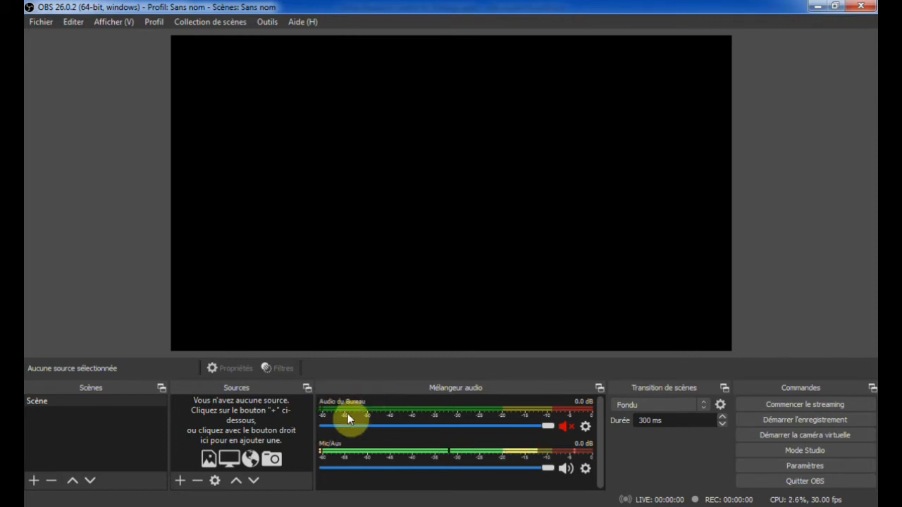
Unmute the desktop audio and lower its volume to -2.3 dB in the mixer
left_click(566, 427)
left_click_drag(548, 427, 514, 430)
left_click(567, 427)
left_click(568, 427)
left_click_drag(550, 427, 525, 429)
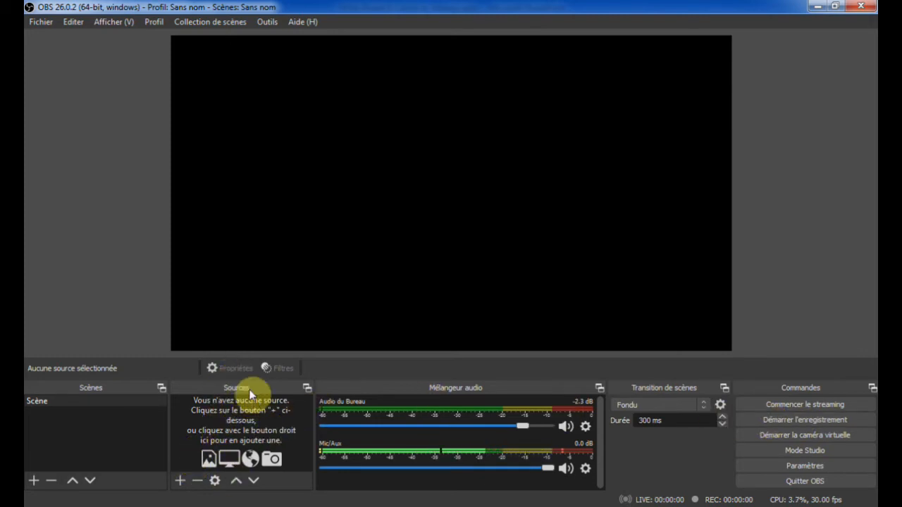
Add a screen capture source named "Capture d'écran 1" for Écran 1, then enlarge it to the full canvas height and centre it
left_click(181, 481)
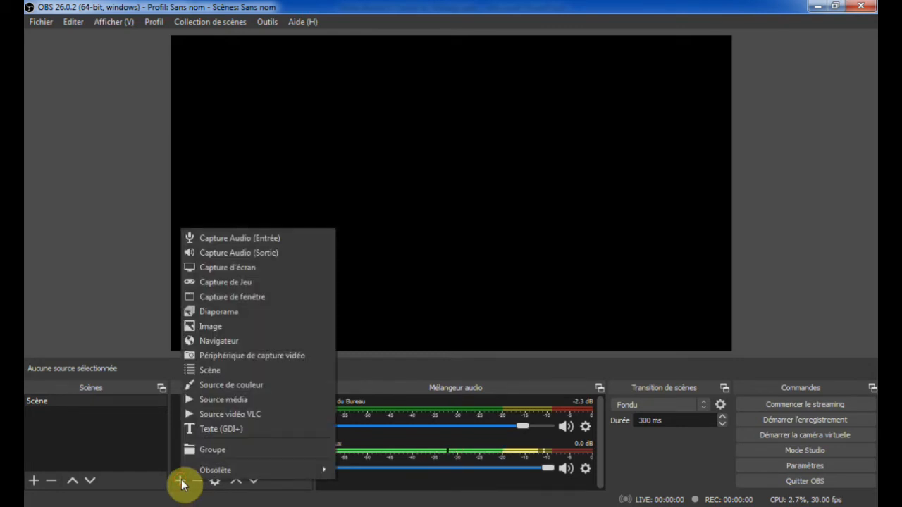
left_click(227, 268)
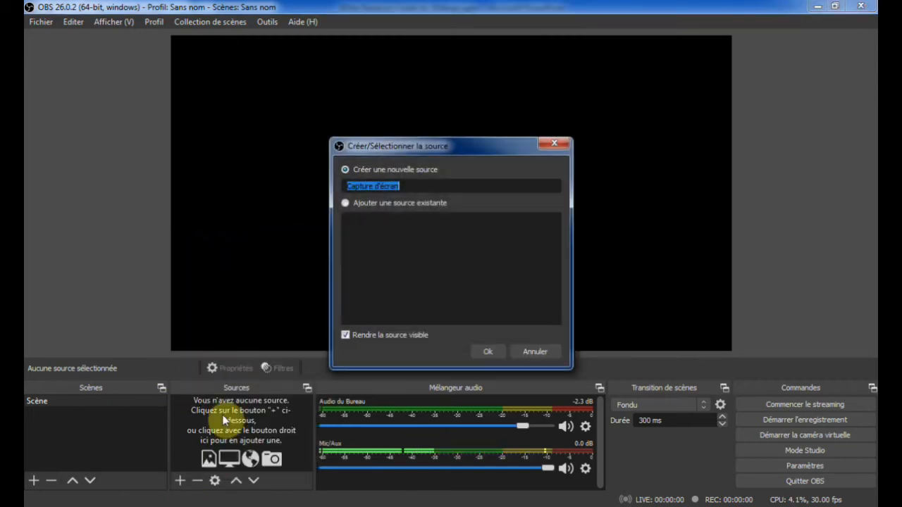
left_click(416, 189)
type("1")
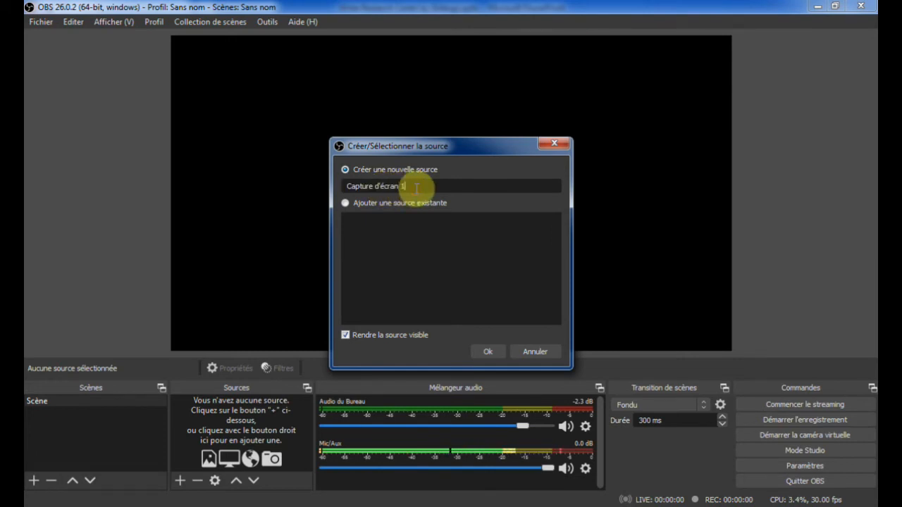
left_click(493, 352)
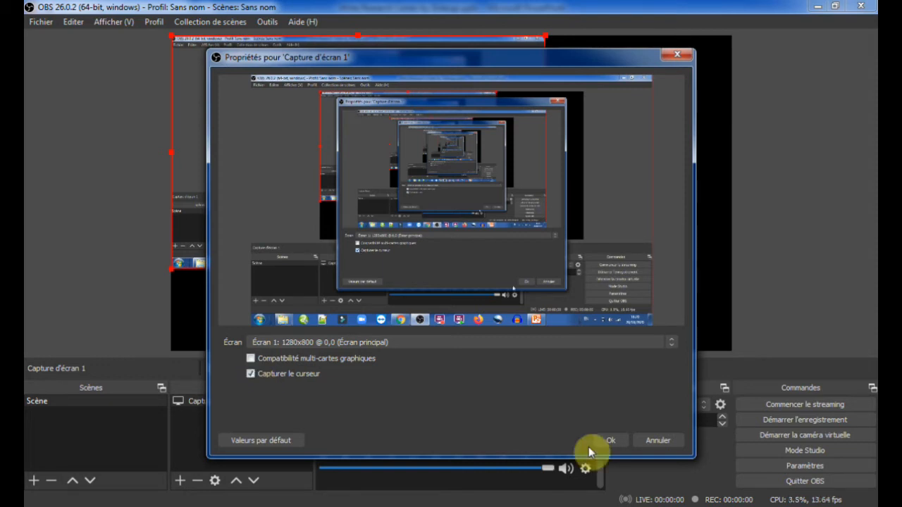
left_click(611, 442)
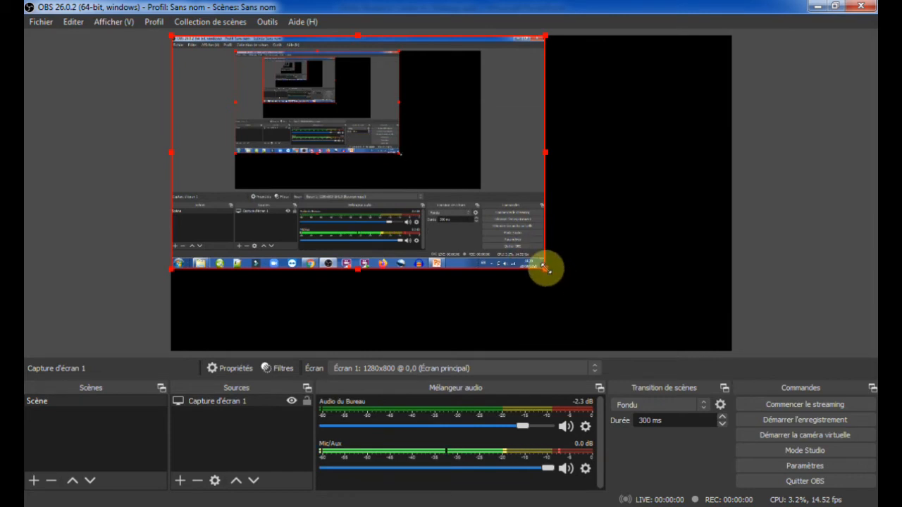
left_click_drag(544, 267, 663, 348)
left_click_drag(465, 225, 489, 218)
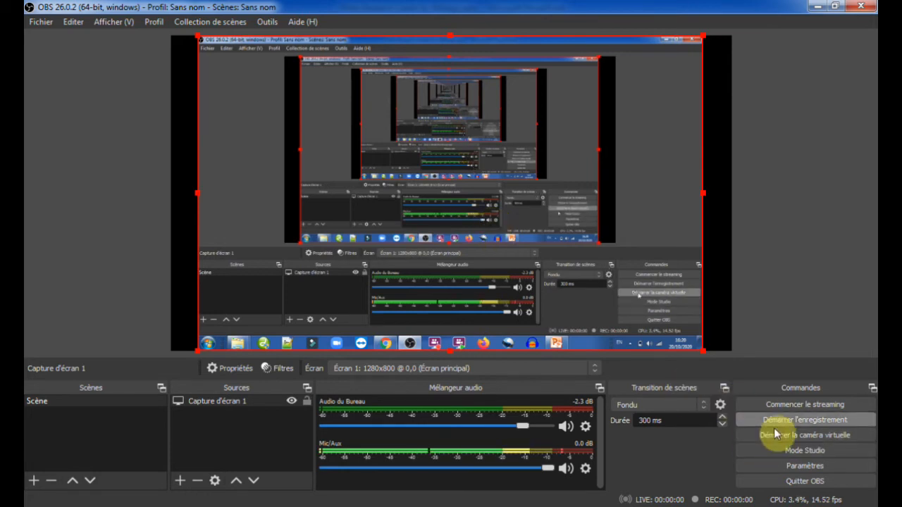
Review the start and stop recording hotkeys in the settings and leave without saving
left_click(793, 467)
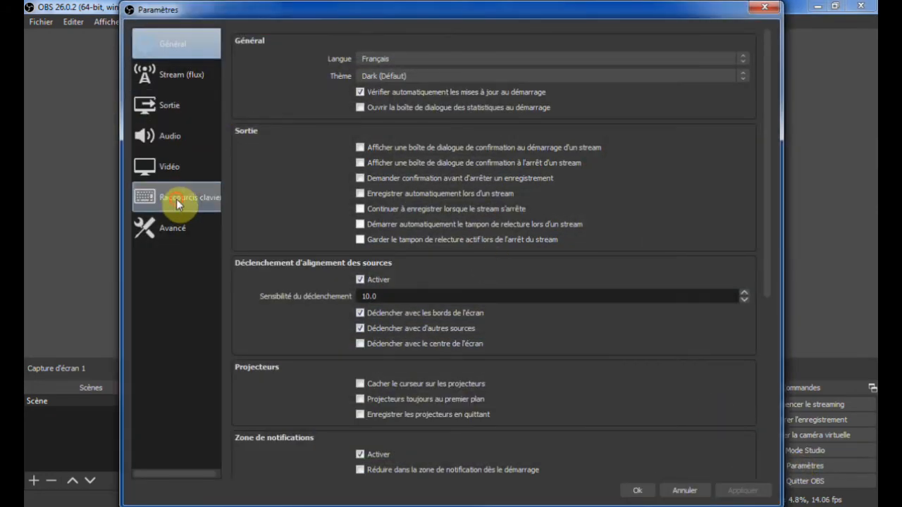
left_click(177, 199)
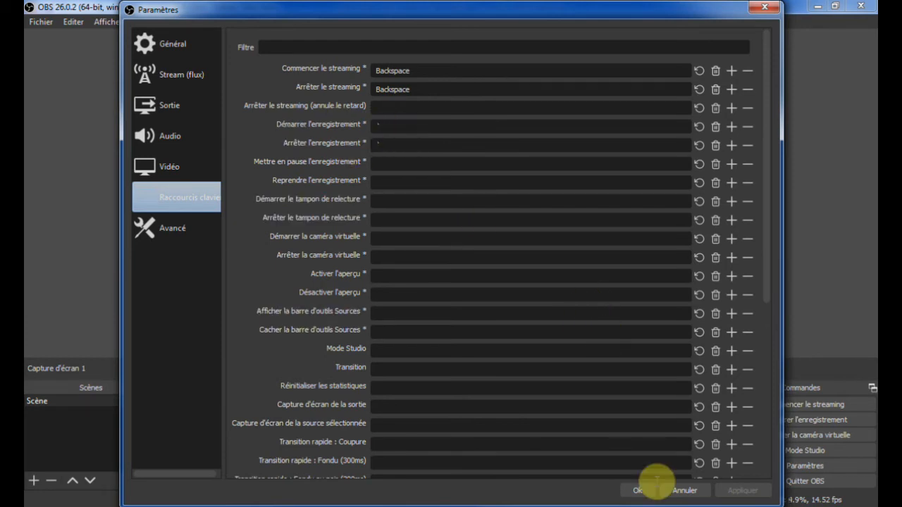
left_click(685, 491)
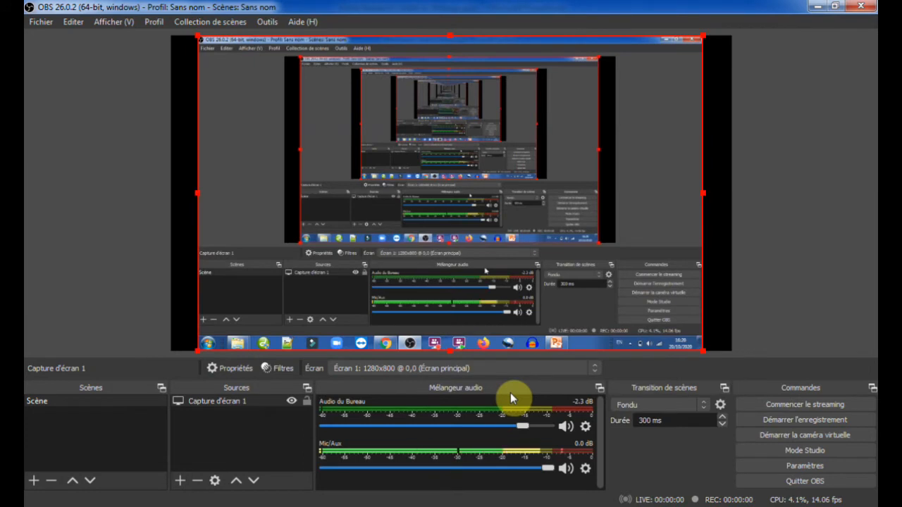